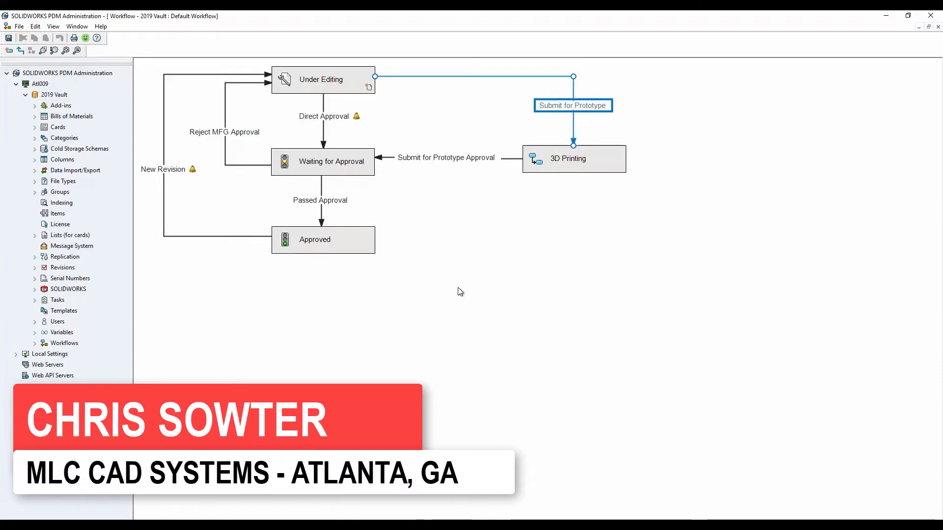
# Bring up the Manager 1 conditional notification from the Direct Approval transition's notifications.
pyautogui.doubleClick(316, 121)
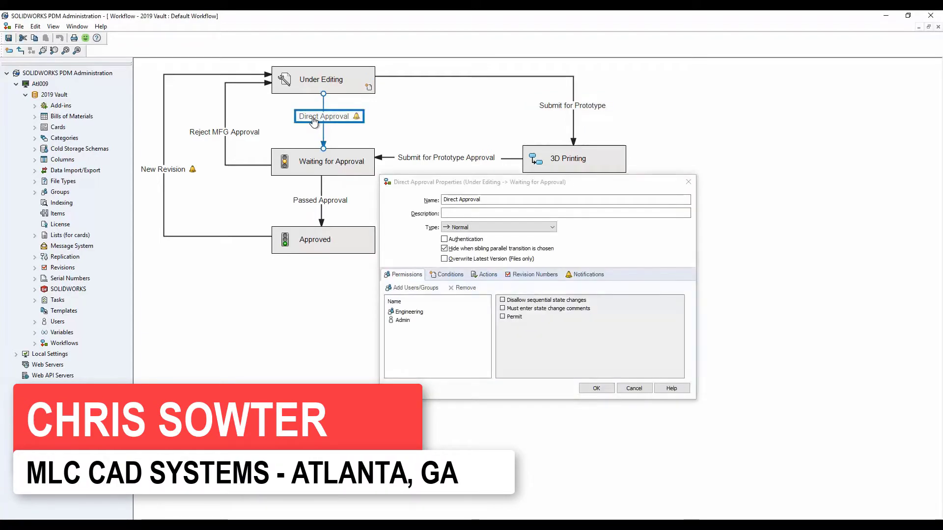
pyautogui.click(585, 275)
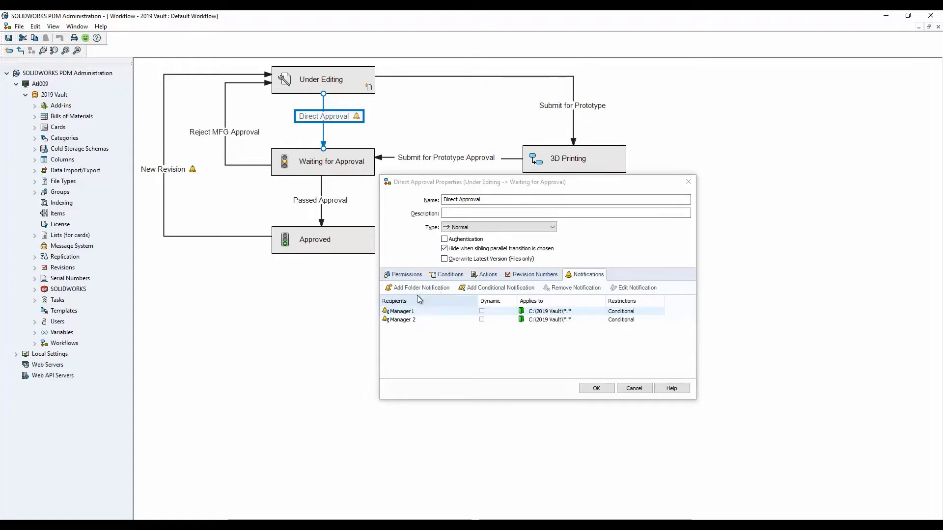
pyautogui.click(511, 293)
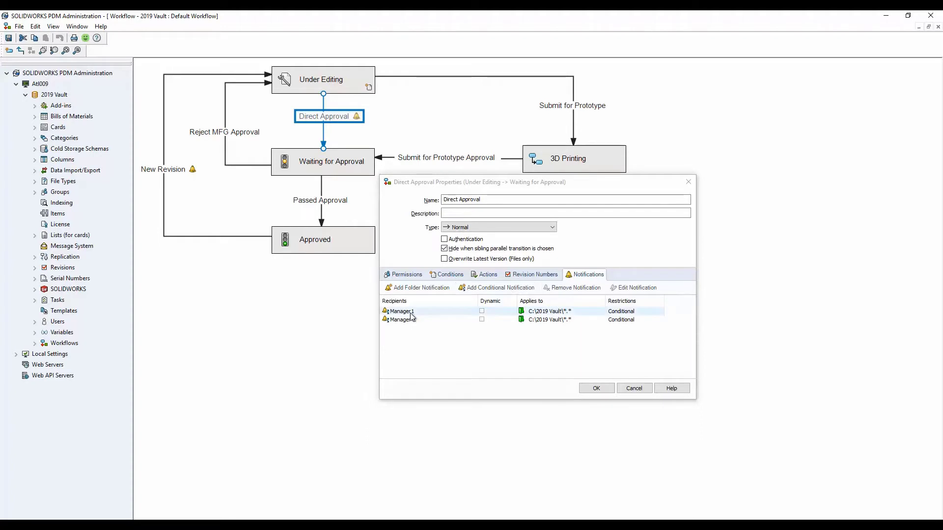
# Confirm Manager 1's notification targets Purchased parts and its recipient, then close it.
pyautogui.click(506, 256)
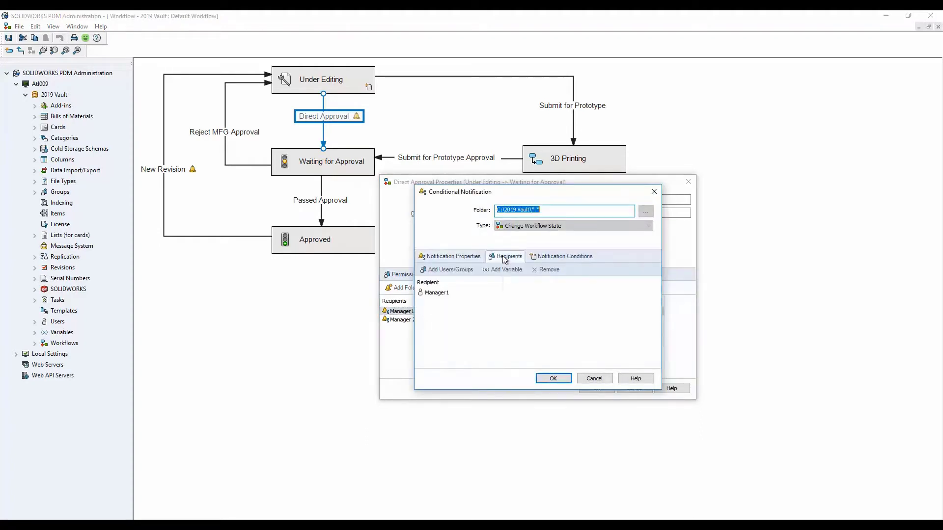
pyautogui.click(550, 256)
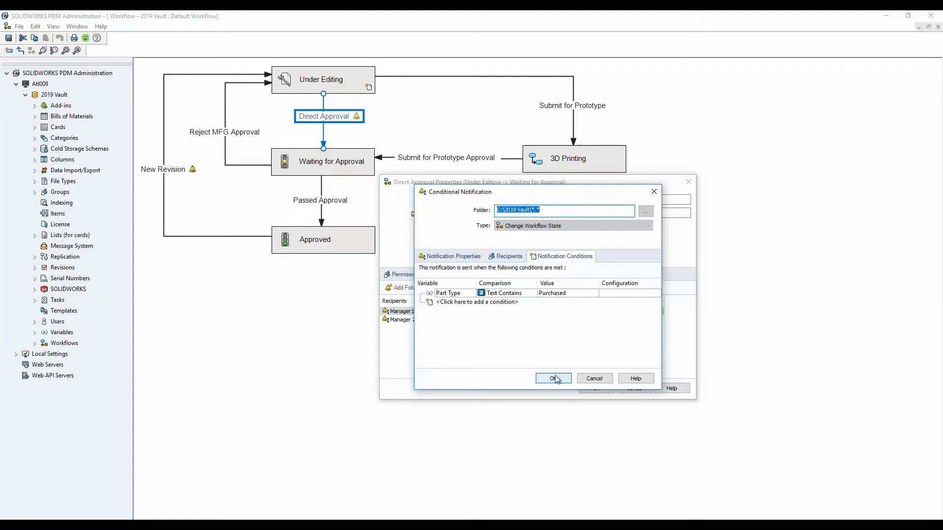
pyautogui.click(511, 258)
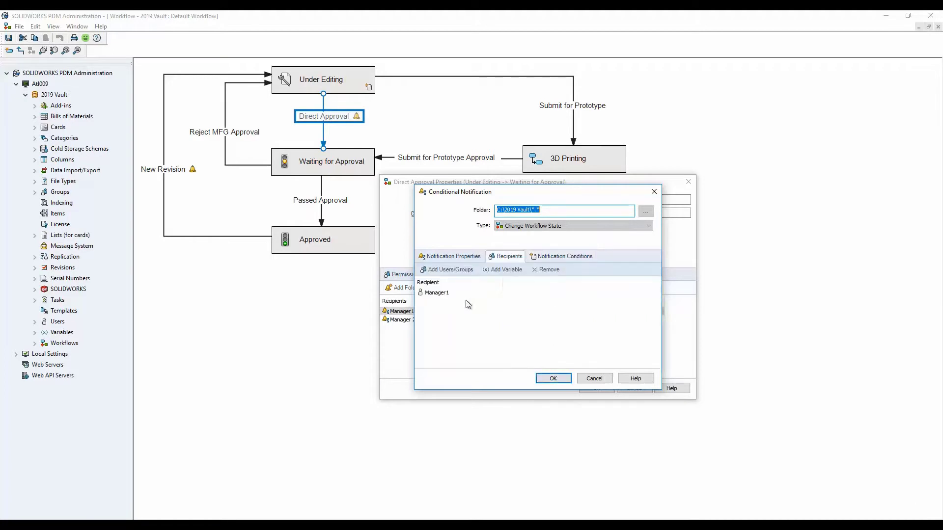
pyautogui.click(554, 378)
# Confirm Manager 2 is notified for all other part types, then close that notification.
pyautogui.doubleClick(401, 320)
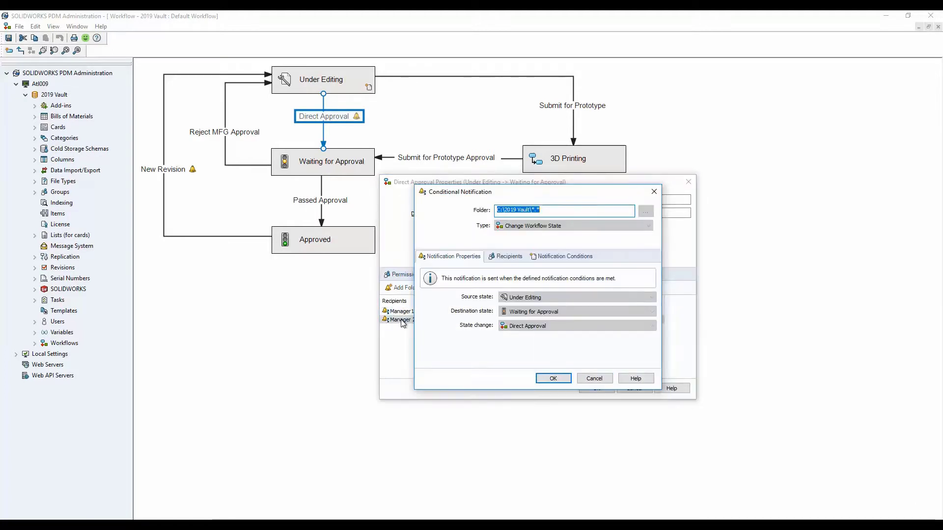
pyautogui.click(556, 257)
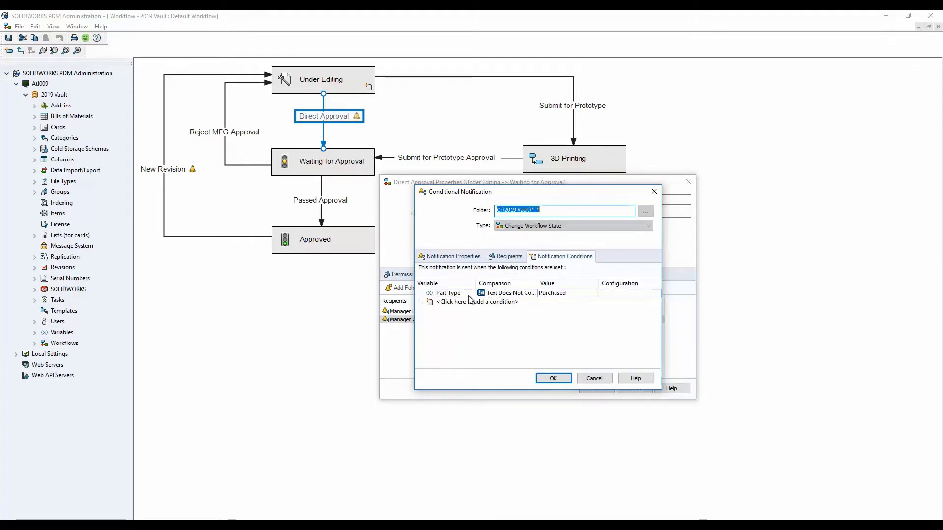
pyautogui.click(509, 259)
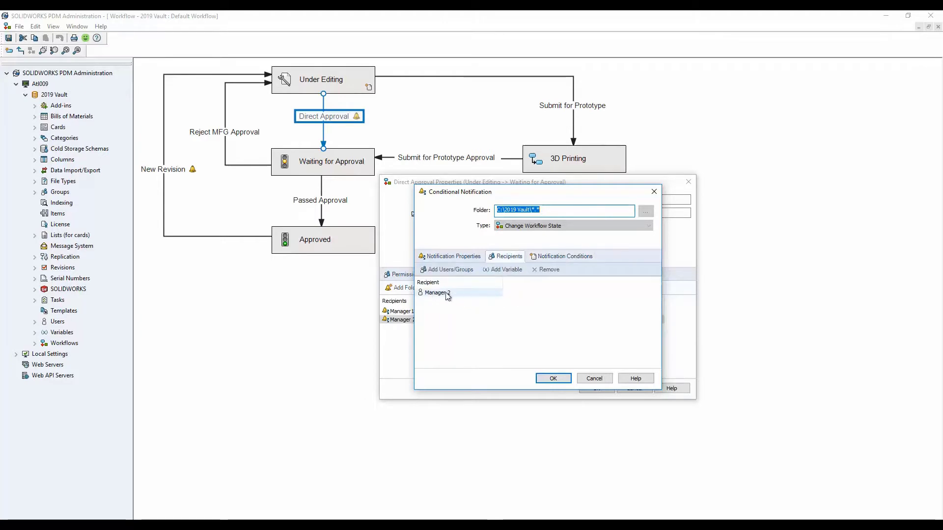
pyautogui.click(543, 379)
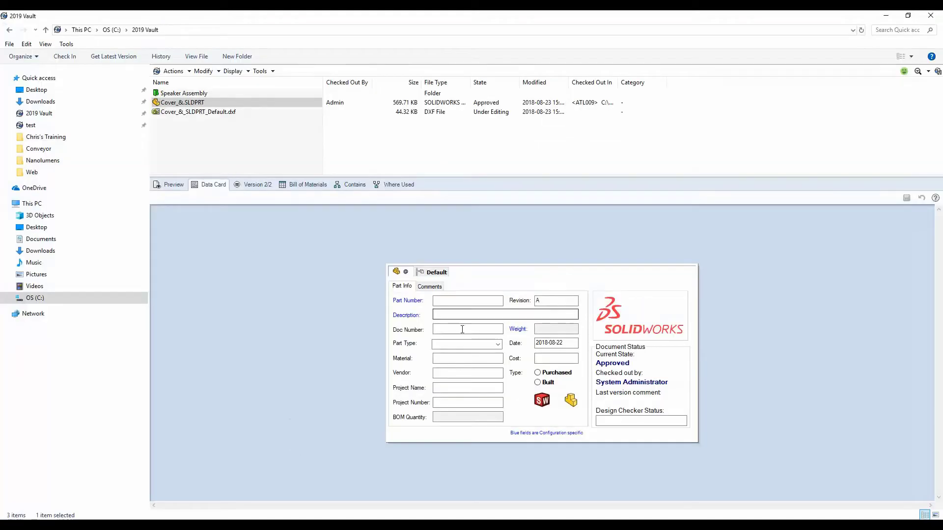
# Display the Part Type dropdown choices on the Cover_&.SLDPRT data card.
pyautogui.click(497, 344)
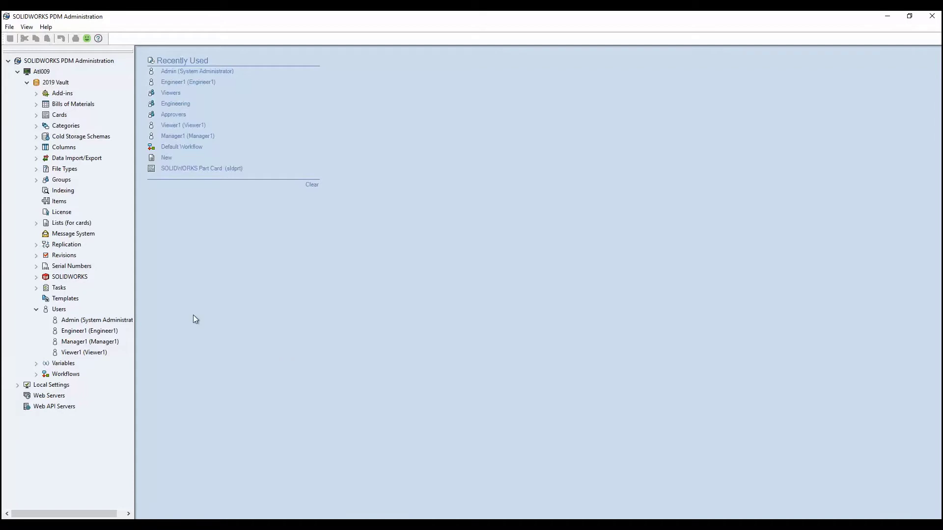
# Review the Admin user's Reference Dialog settings, leaving child references unselected, and close Settings.
pyautogui.rightClick(80, 323)
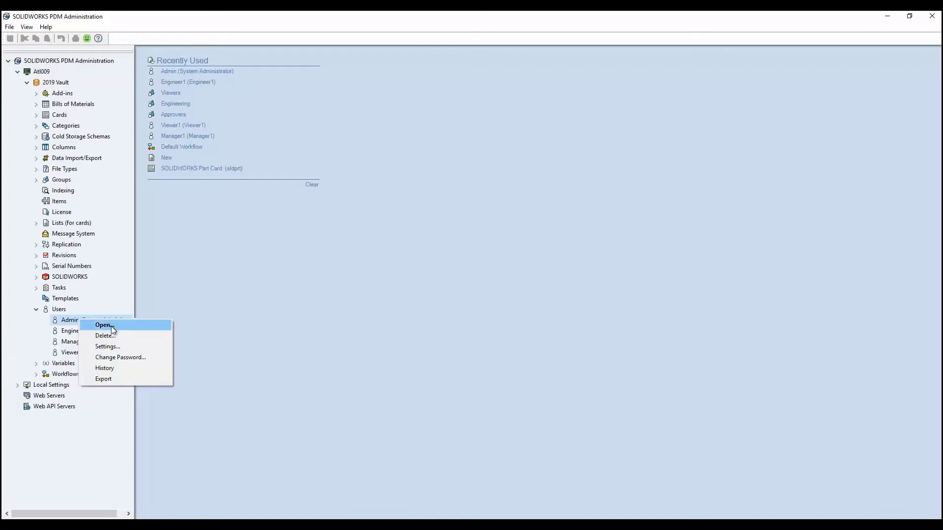
pyautogui.click(113, 345)
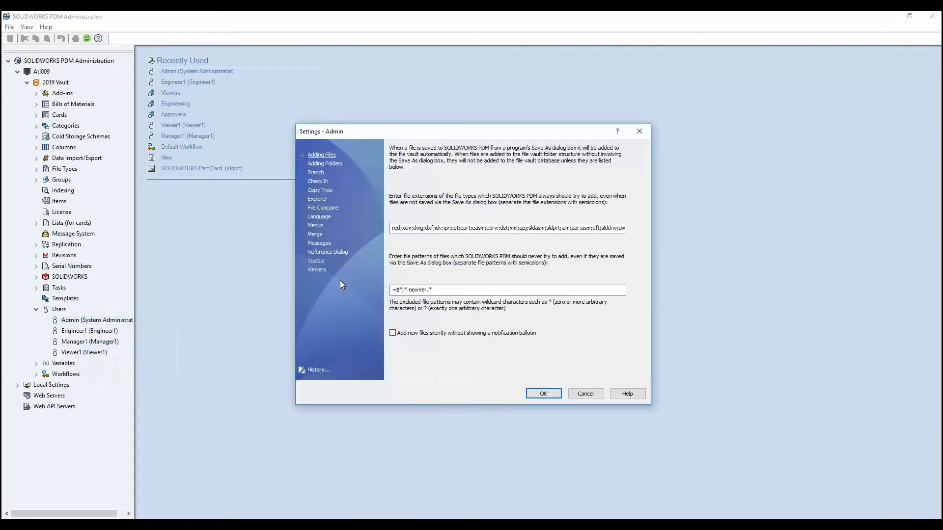
pyautogui.click(329, 253)
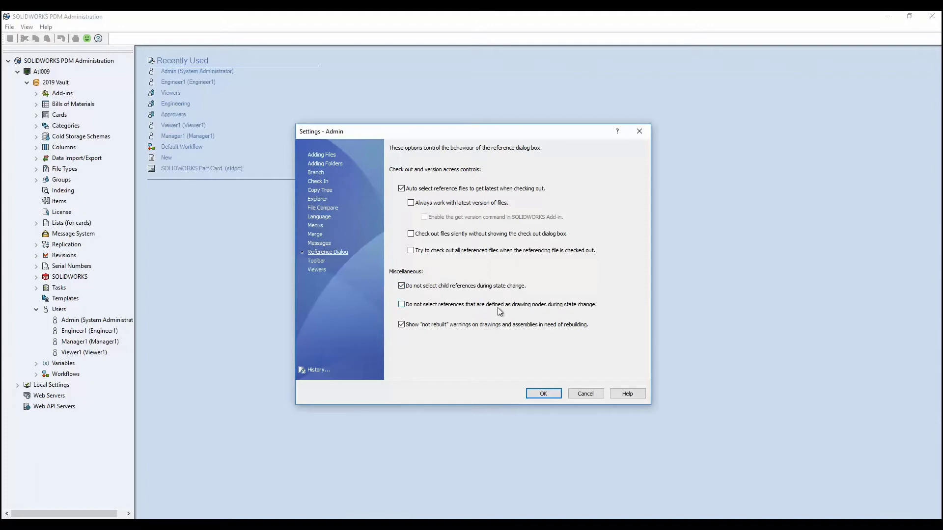
pyautogui.click(545, 395)
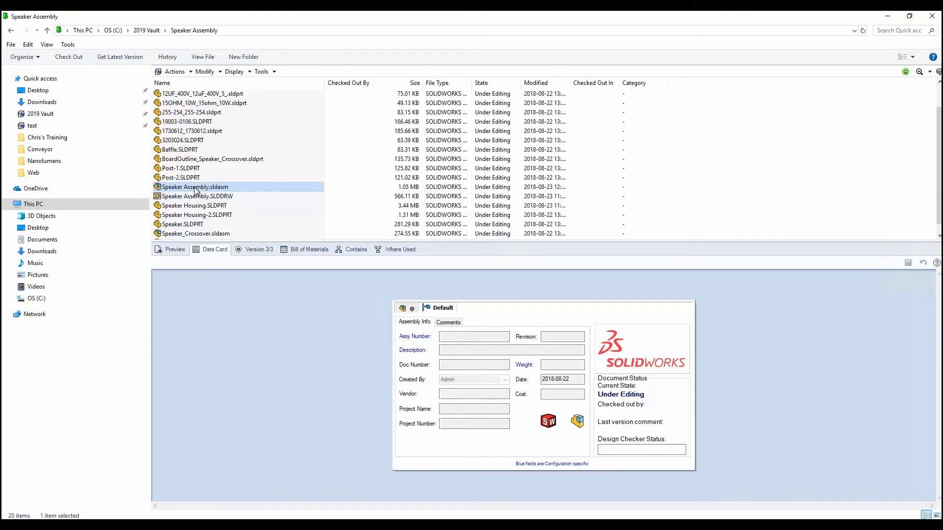
# Change the state of Speaker Assembly.sldasm using the Direct Approval transition.
pyautogui.click(205, 72)
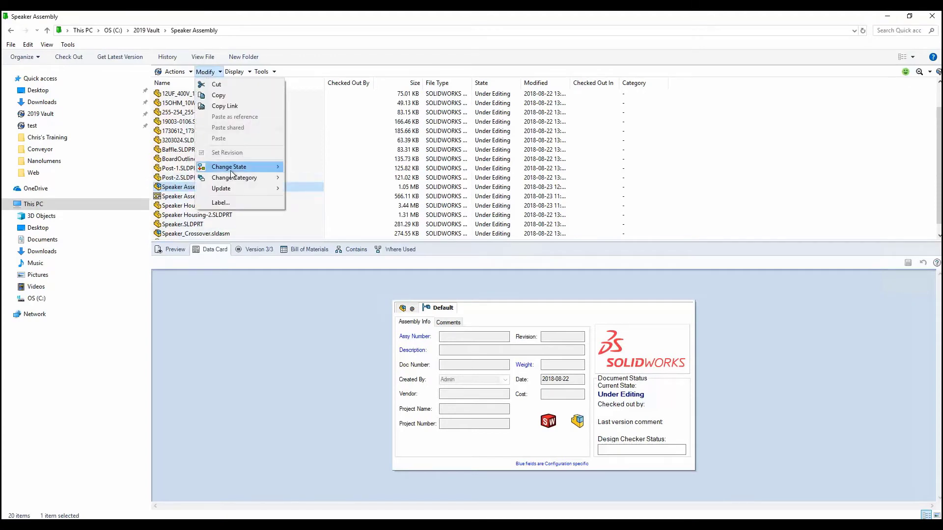
pyautogui.moveTo(231, 170)
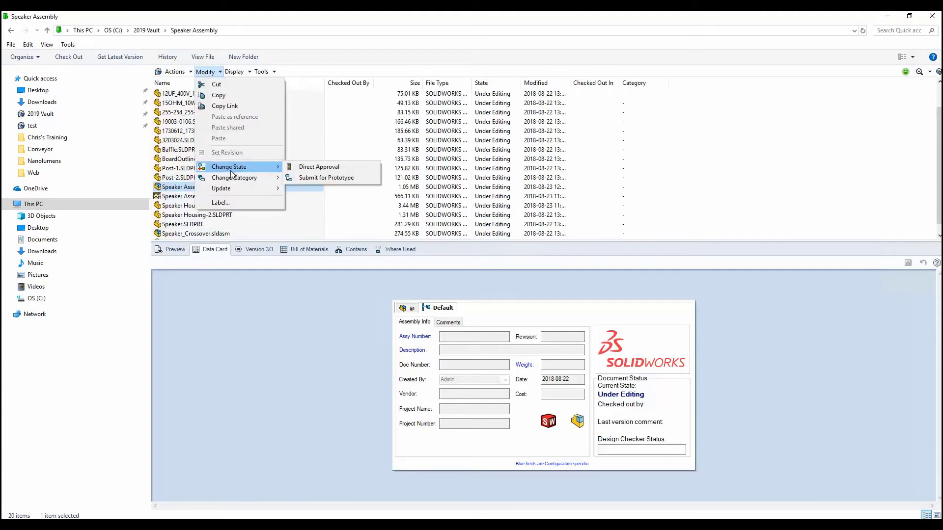
pyautogui.click(323, 166)
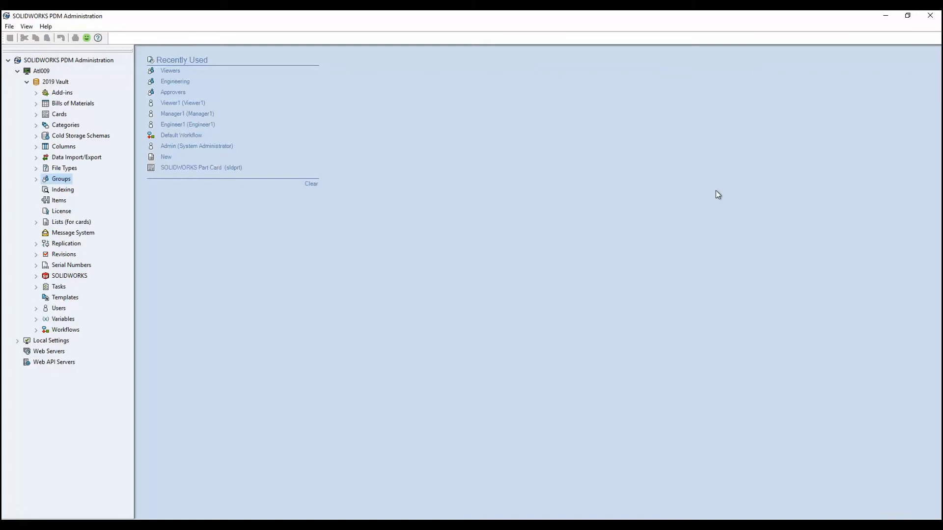
# Start a New SOLIDWORKS PDM User in Add Users, then cancel the login name prompt.
pyautogui.rightClick(56, 311)
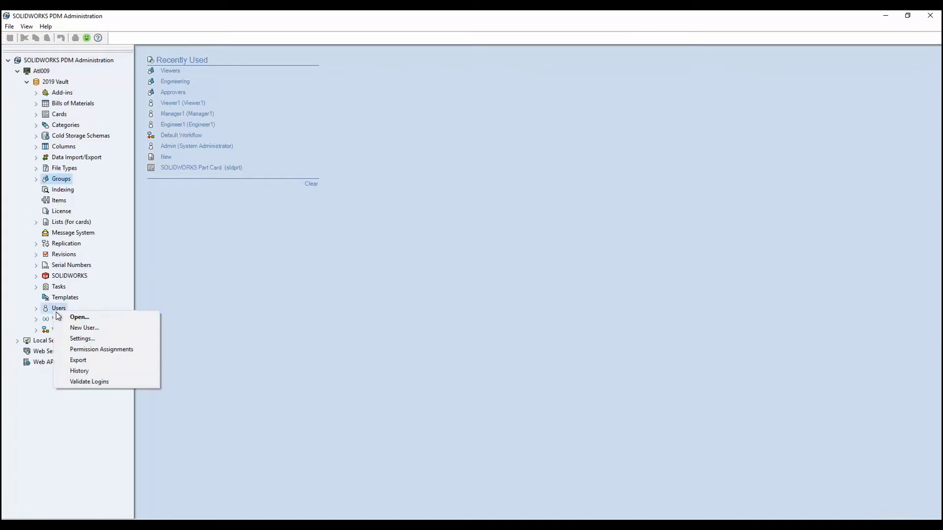
pyautogui.click(78, 329)
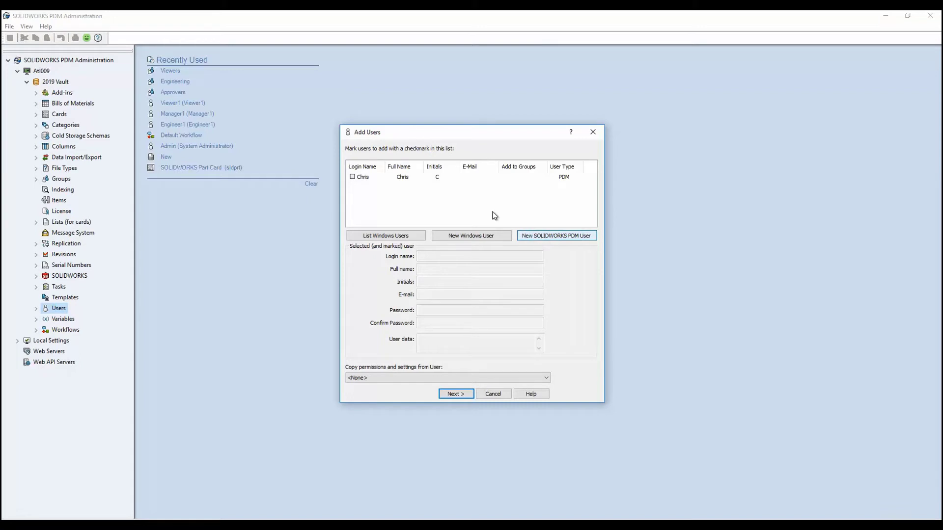
pyautogui.click(551, 237)
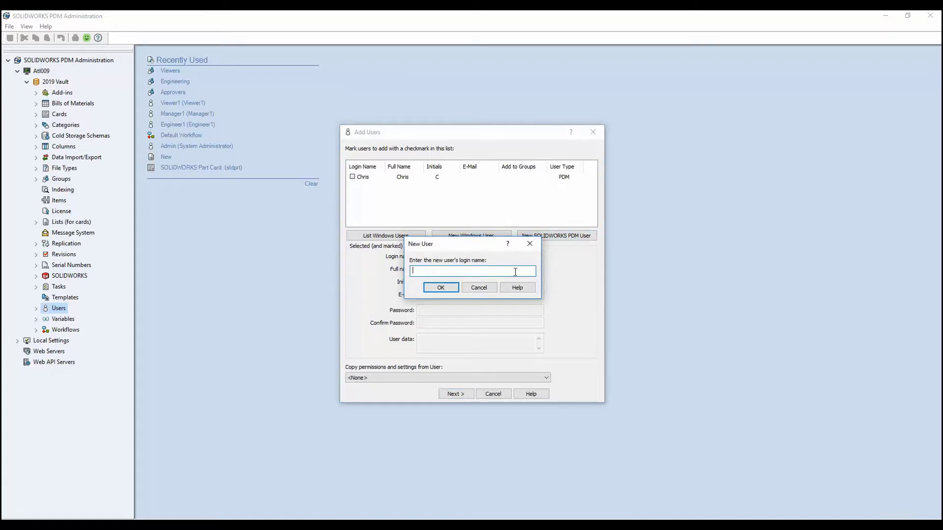
pyautogui.click(479, 288)
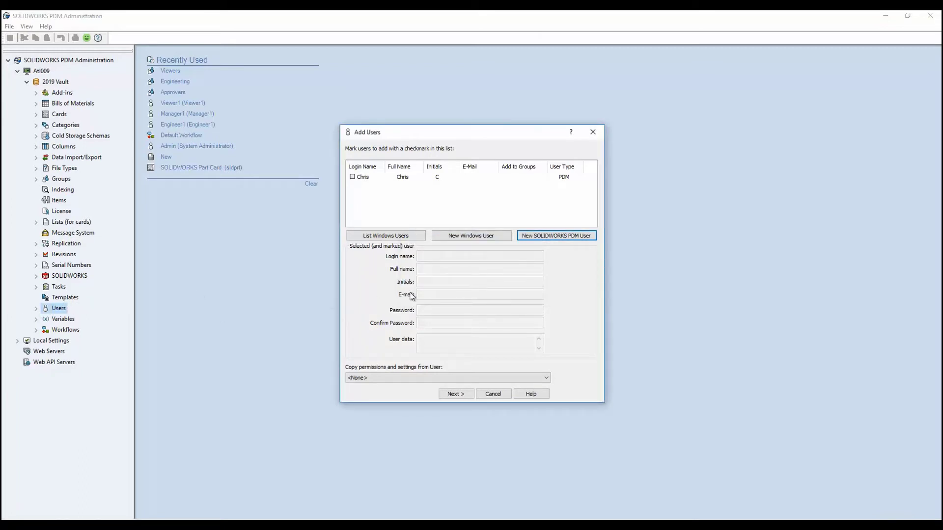
# List the Windows users, then close Add Users without adding anyone.
pyautogui.click(378, 239)
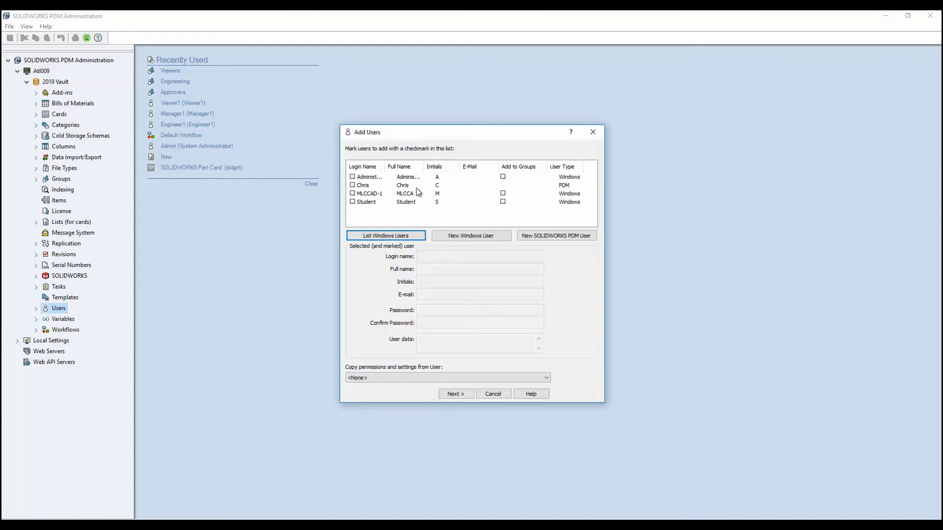
pyautogui.click(593, 133)
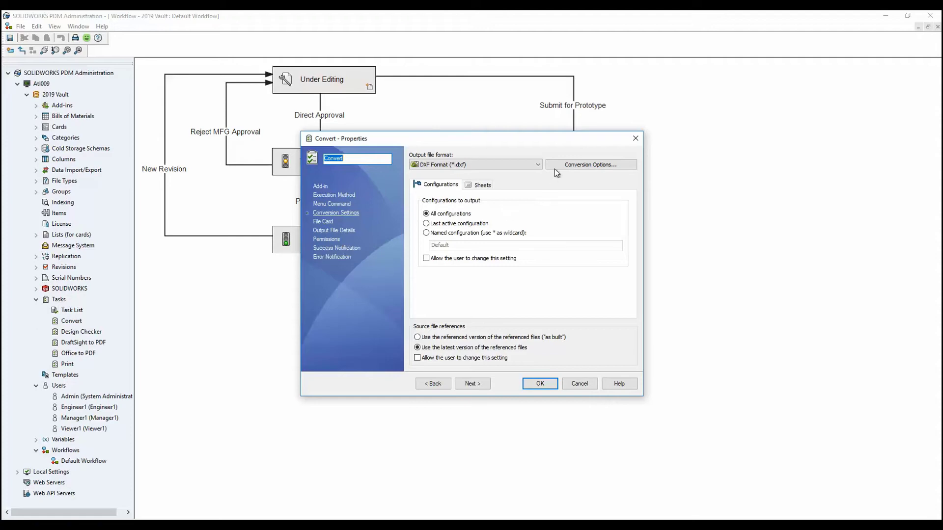
# Accept the DXF Conversion Options and save the Convert task properties.
pyautogui.click(585, 166)
pyautogui.moveTo(481, 173); pyautogui.dragTo(706, 189)
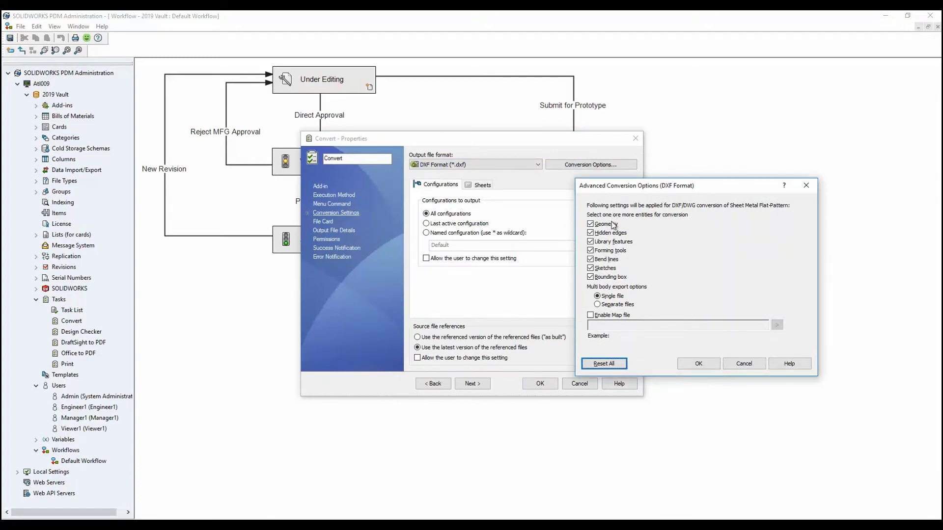
pyautogui.click(698, 364)
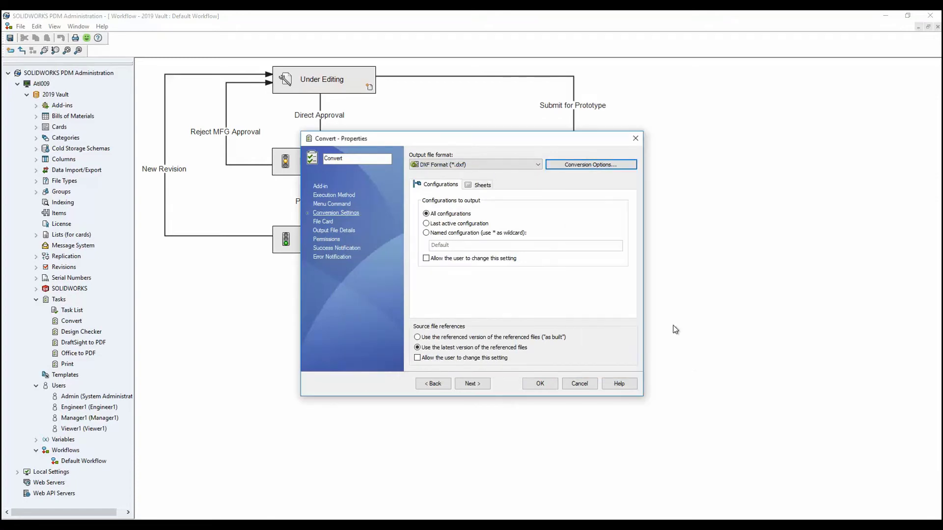
pyautogui.click(540, 386)
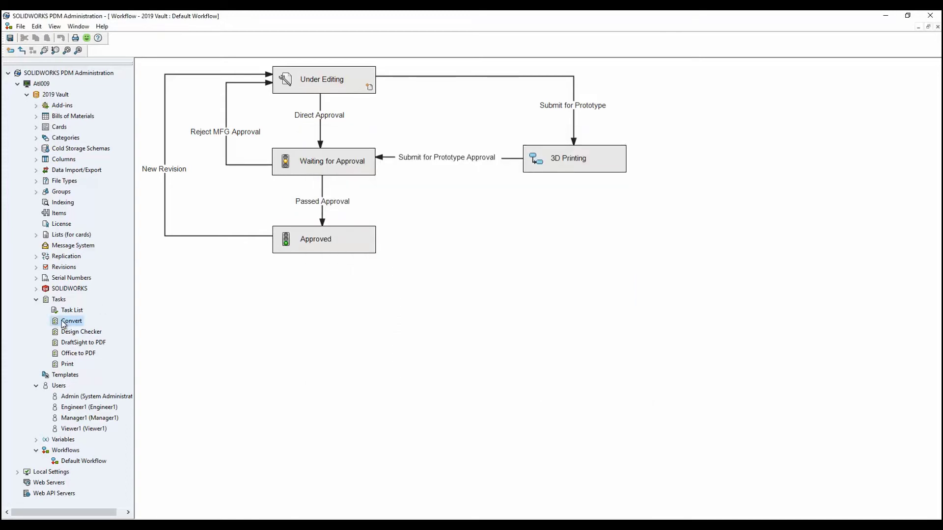
# Check that Passed Approval's actions run the sheet-metal flat-pattern convert task.
pyautogui.doubleClick(320, 206)
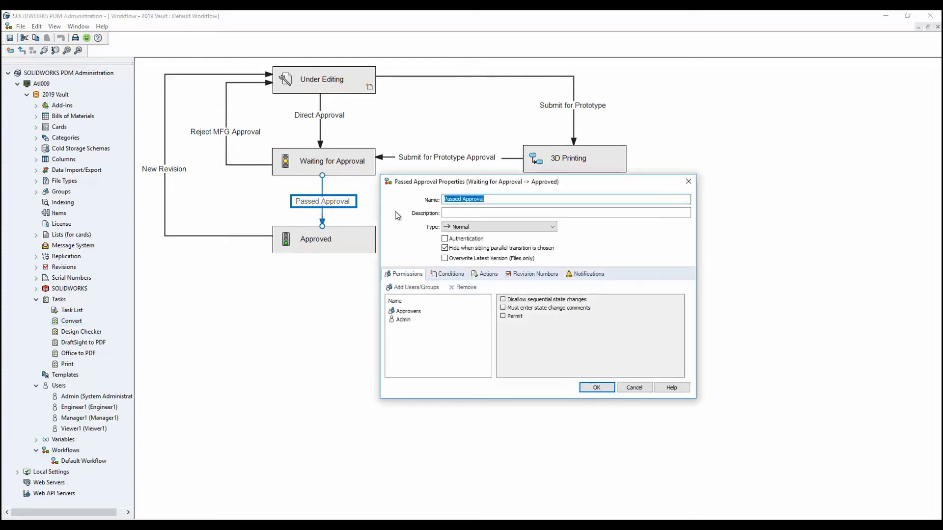
pyautogui.click(486, 274)
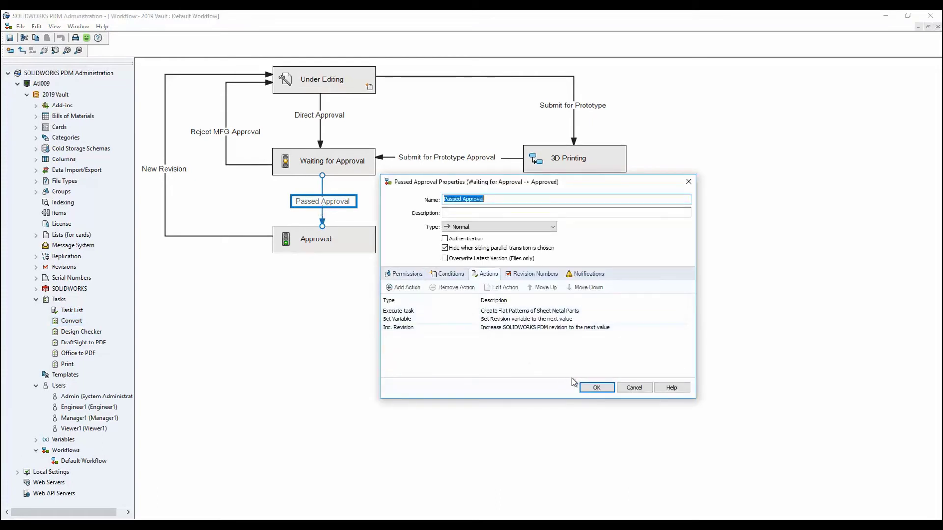
pyautogui.click(597, 387)
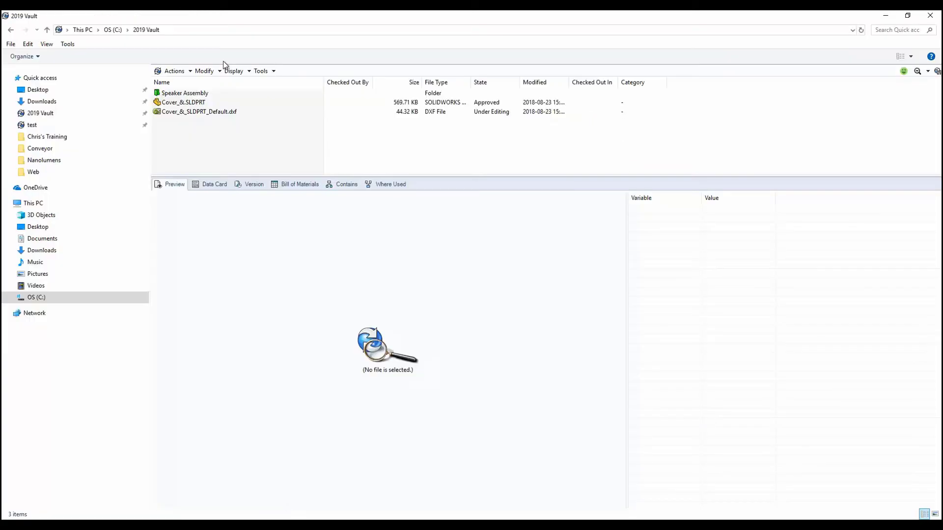
# Preview Cover_&.SLDPRT, then the generated Cover_&_SLDPRT_Default.dxf file.
pyautogui.click(207, 103)
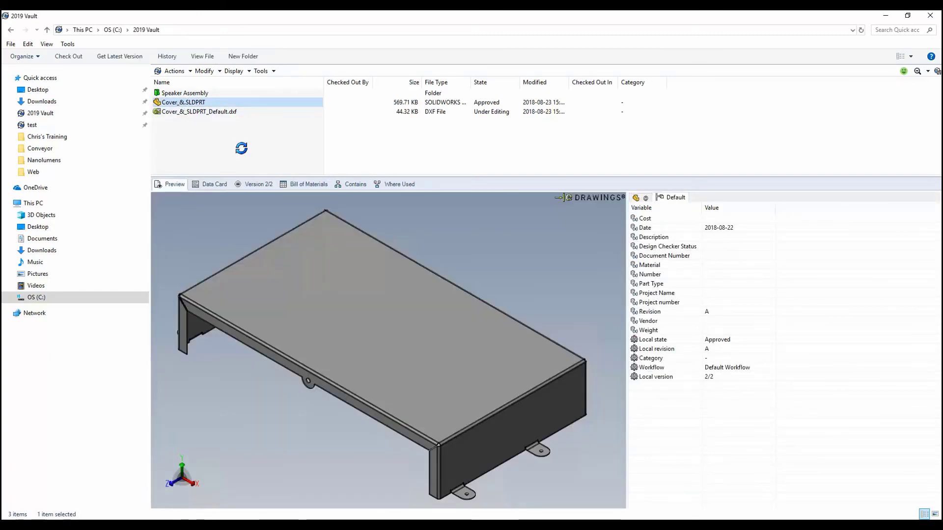
pyautogui.click(211, 112)
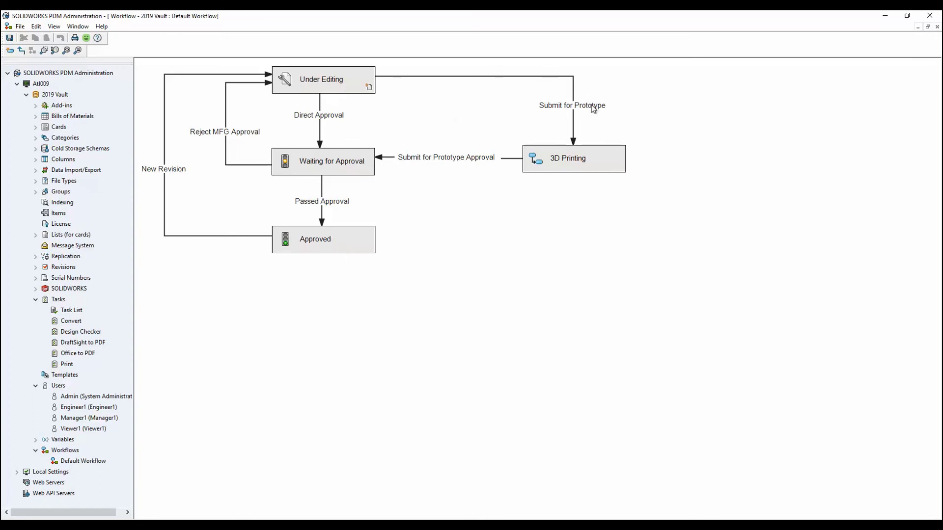
# Review Engineering's permissions on Submit for Prototype, then on New Revision.
pyautogui.doubleClick(564, 107)
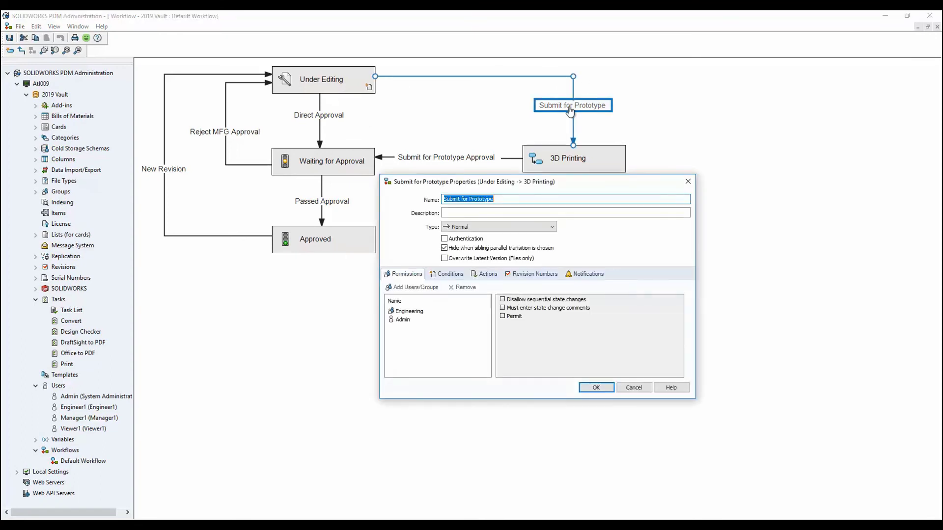
pyautogui.click(406, 312)
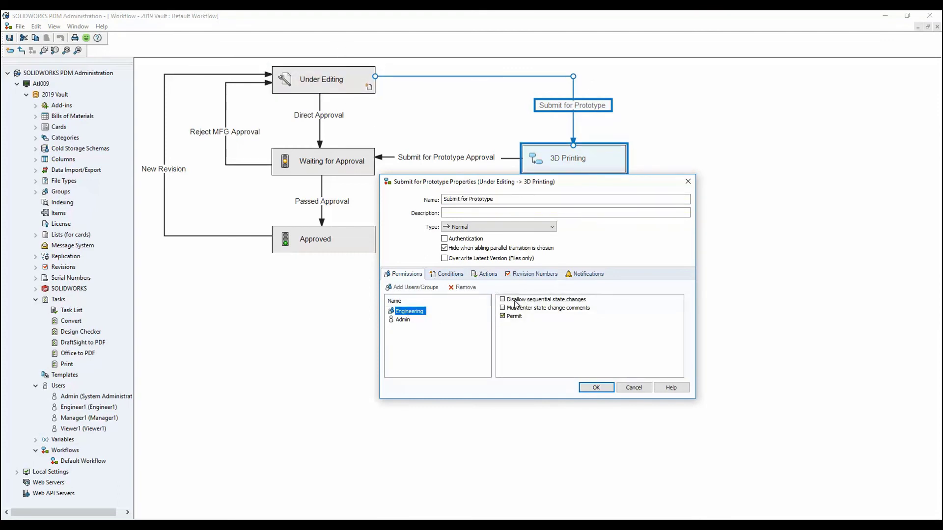
pyautogui.click(686, 183)
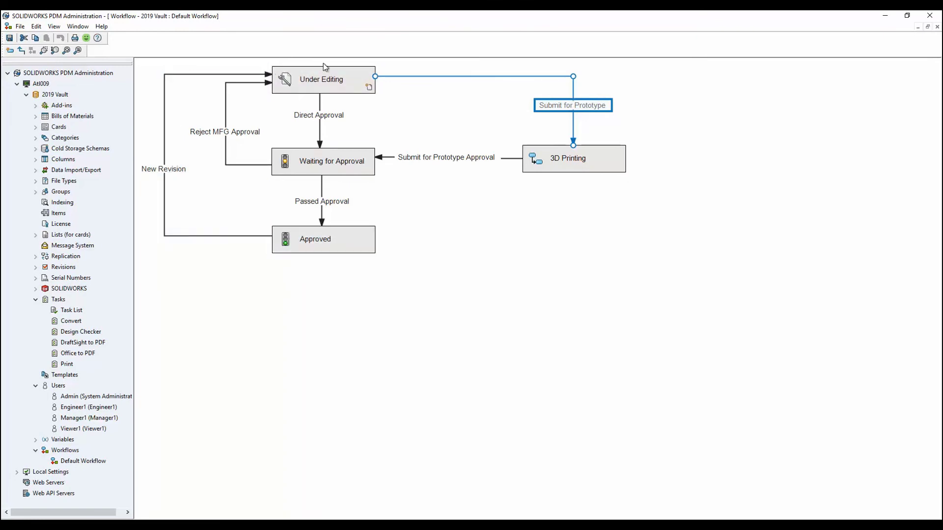
pyautogui.doubleClick(172, 172)
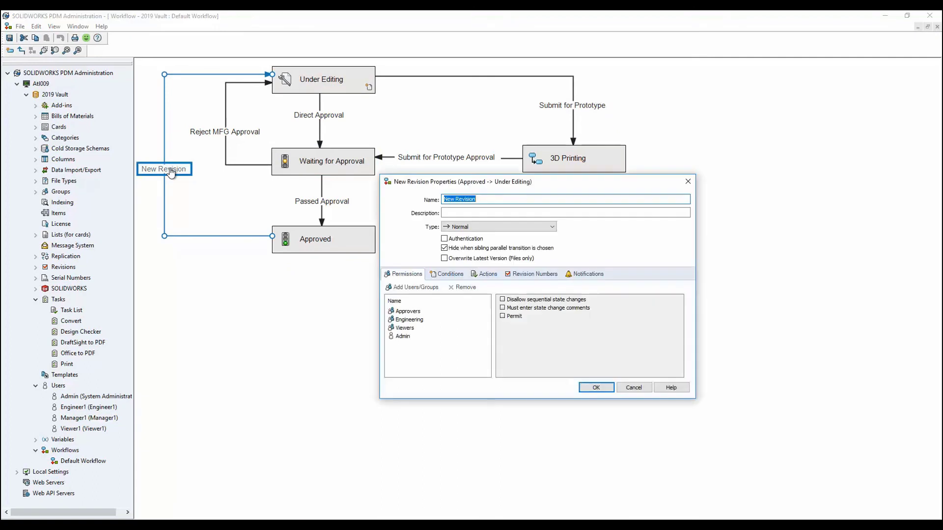
pyautogui.click(408, 319)
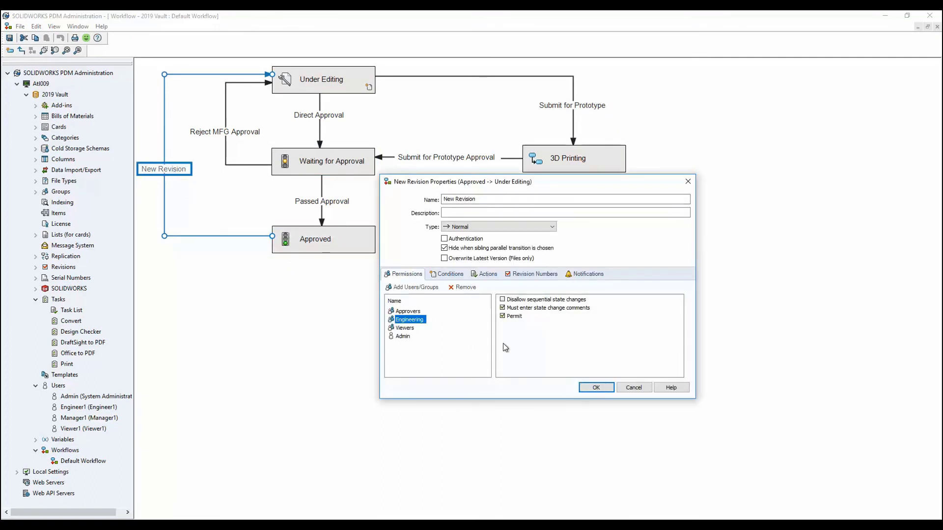